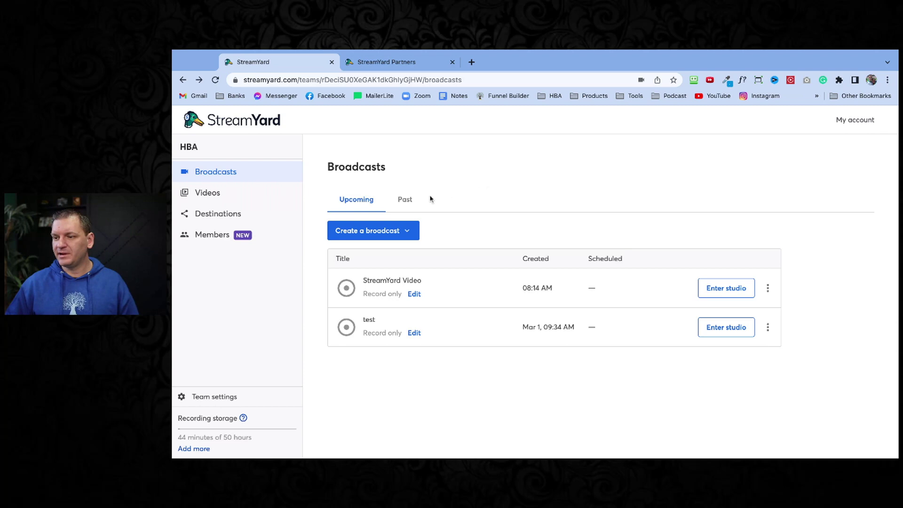
Create a new record-only broadcast titled "test"
left_click(409, 232)
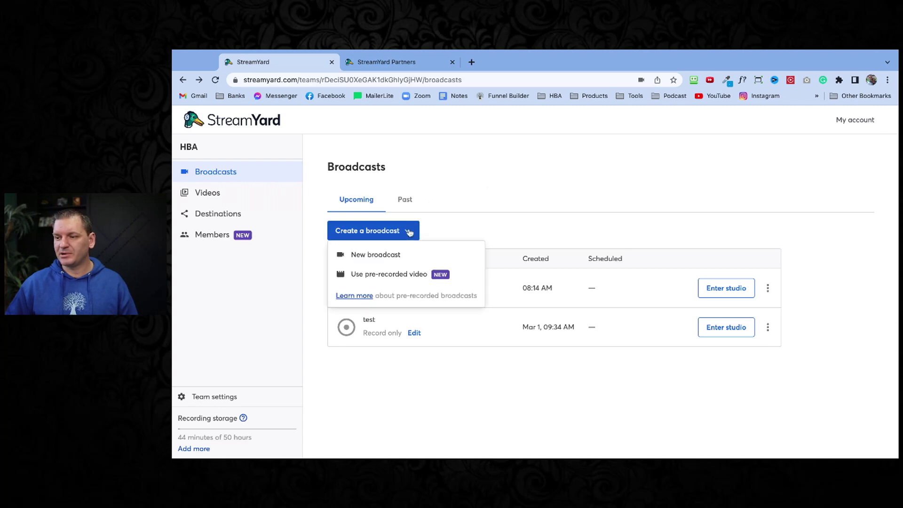
left_click(389, 258)
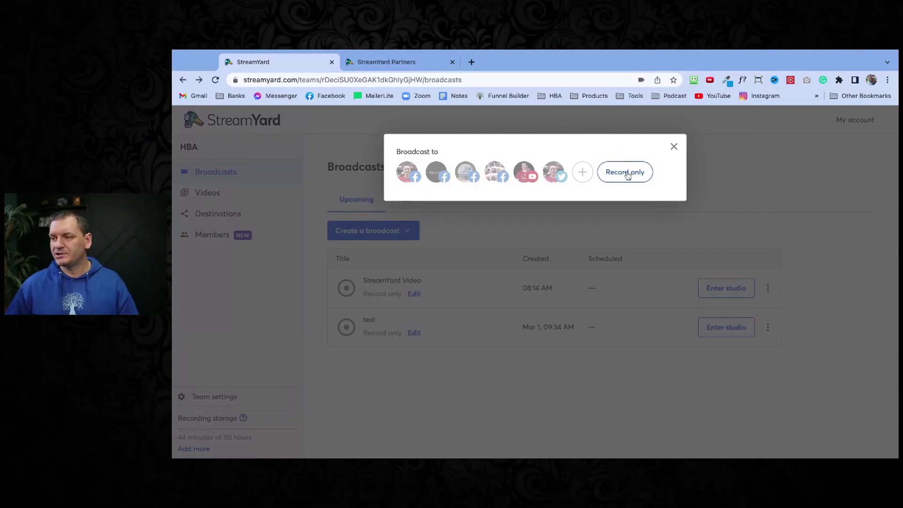
left_click(628, 174)
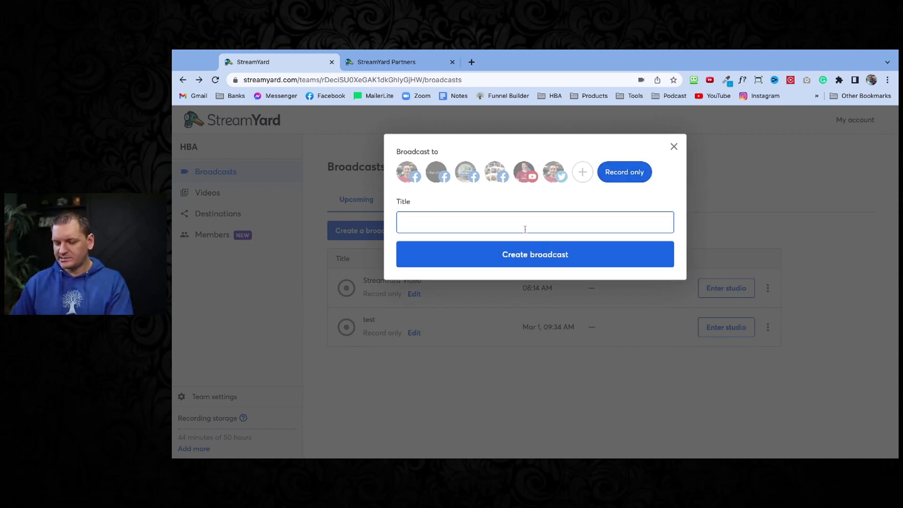
type("test")
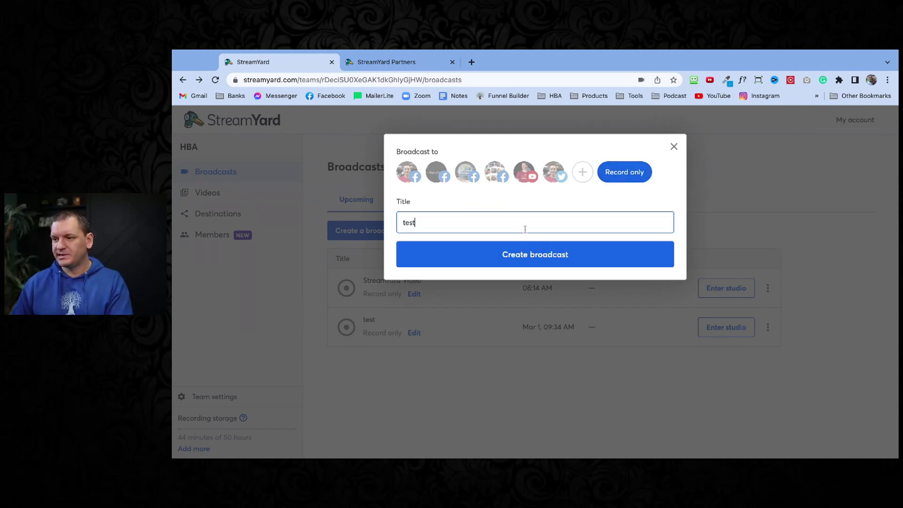
left_click(522, 255)
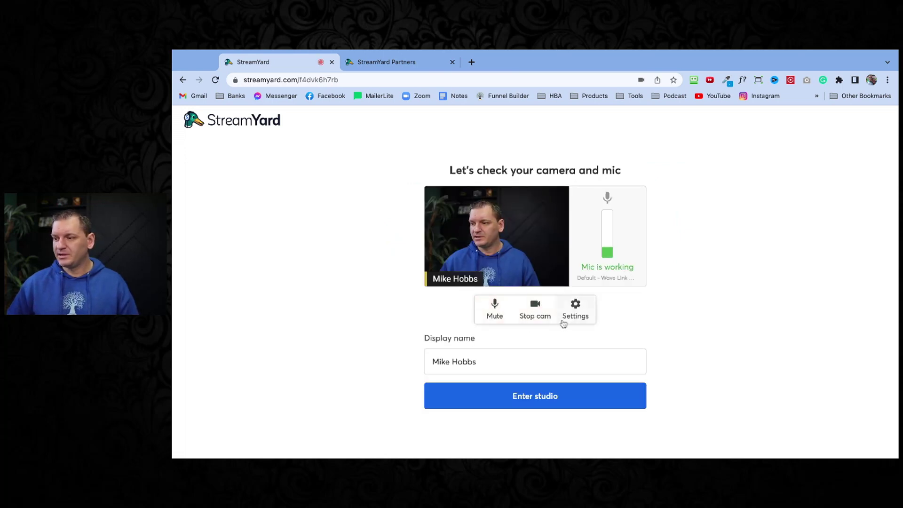
Inspect the advanced camera settings, including the camera resolution choices, and close the settings
left_click(576, 313)
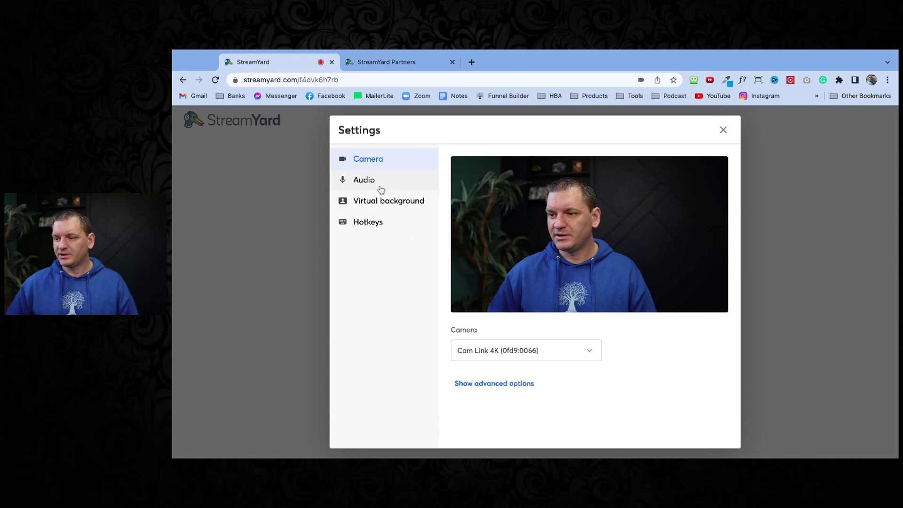
left_click(498, 386)
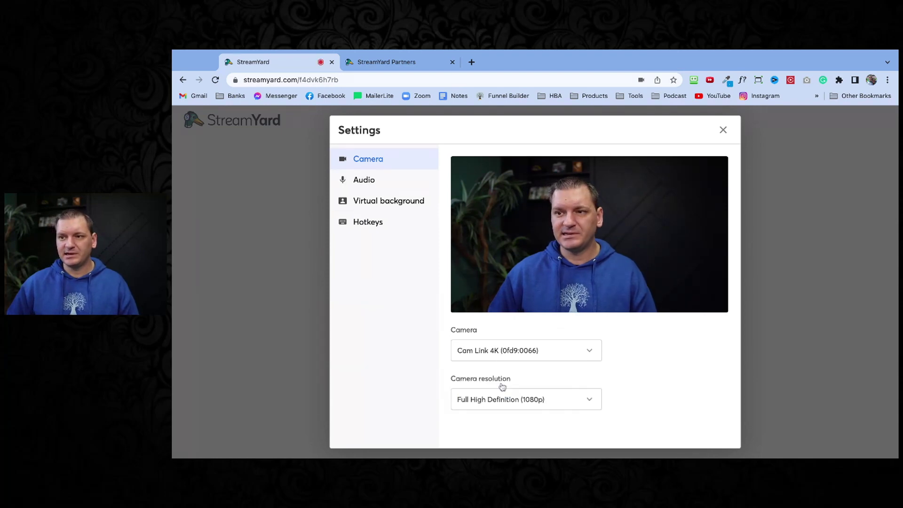
left_click(525, 400)
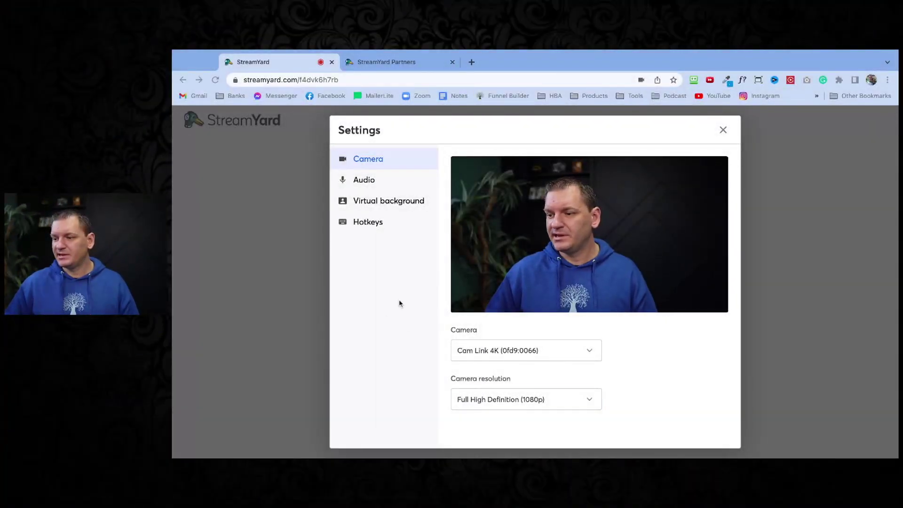
left_click(723, 130)
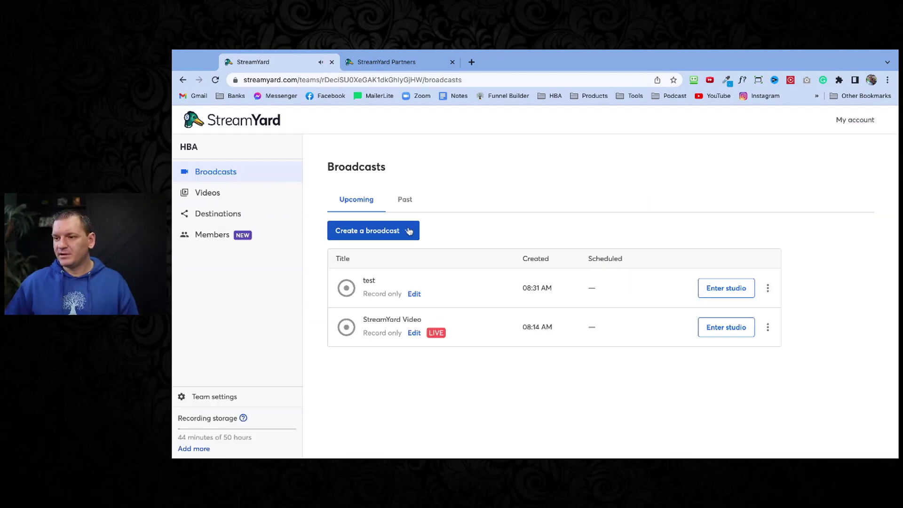
View the connected streaming destinations and the platforms offered for adding a destination
left_click(409, 231)
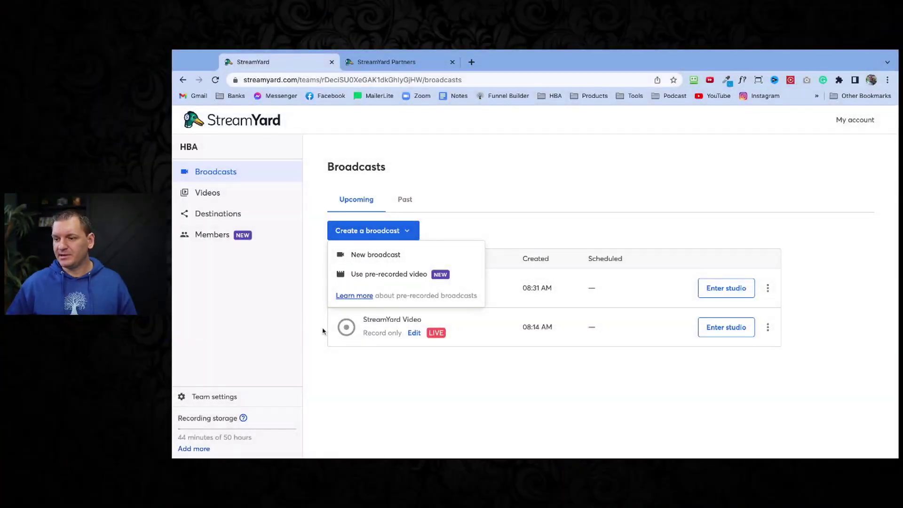
left_click(222, 214)
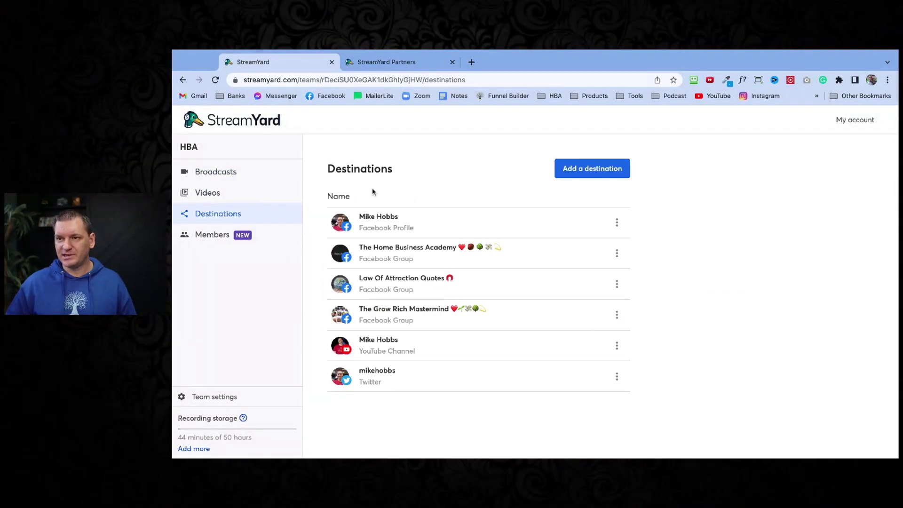
left_click(590, 171)
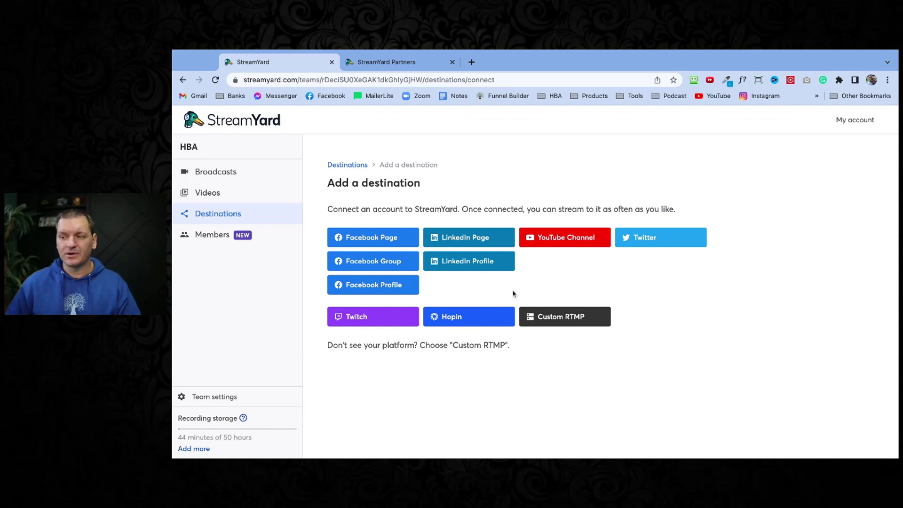
Check the recorded videos, return to the broadcasts list and show the options for creating a broadcast
left_click(217, 194)
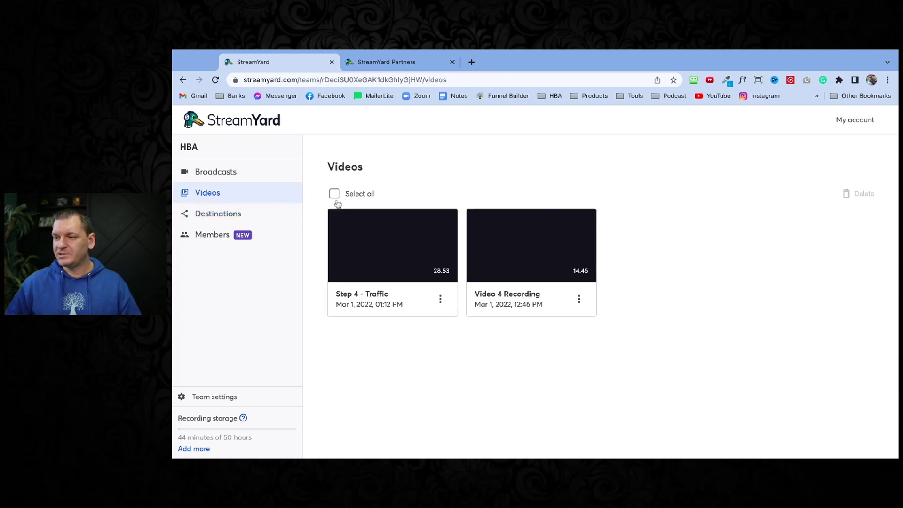
left_click(226, 176)
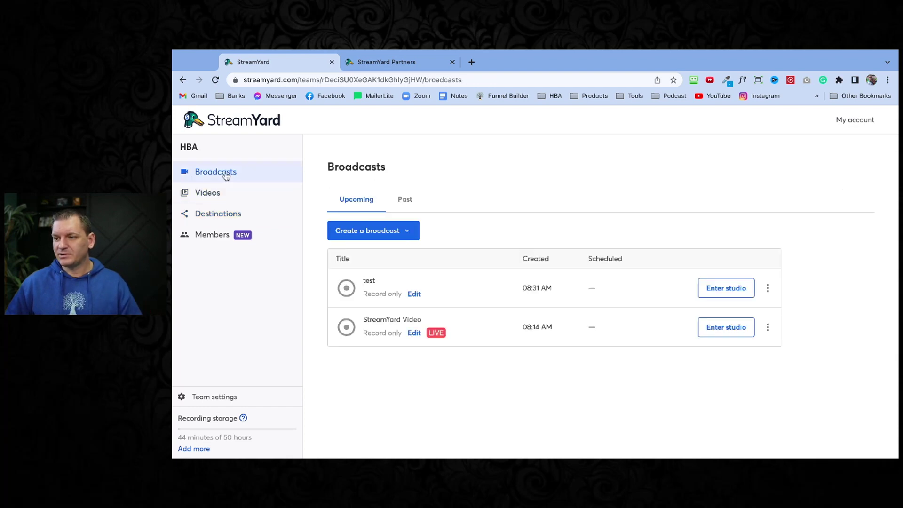
left_click(408, 231)
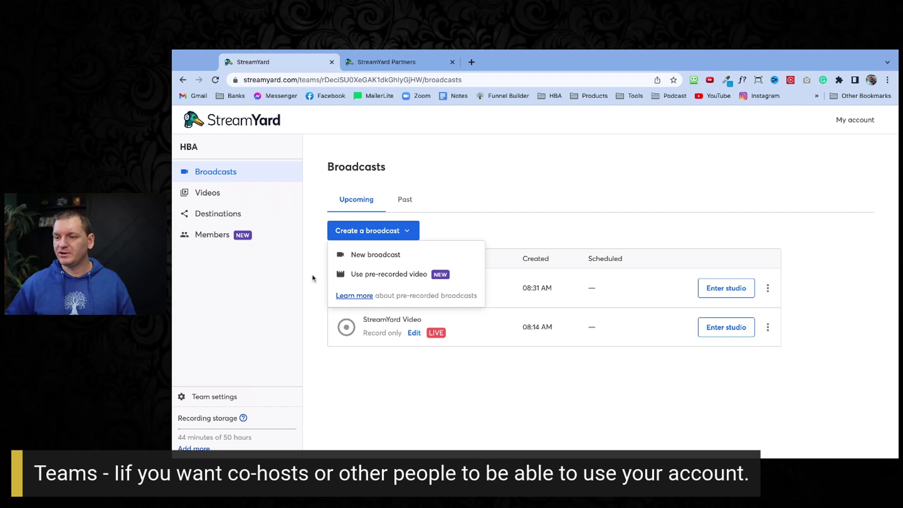
Look at the team members and the recorded videos, and go back to the broadcasts list
left_click(210, 238)
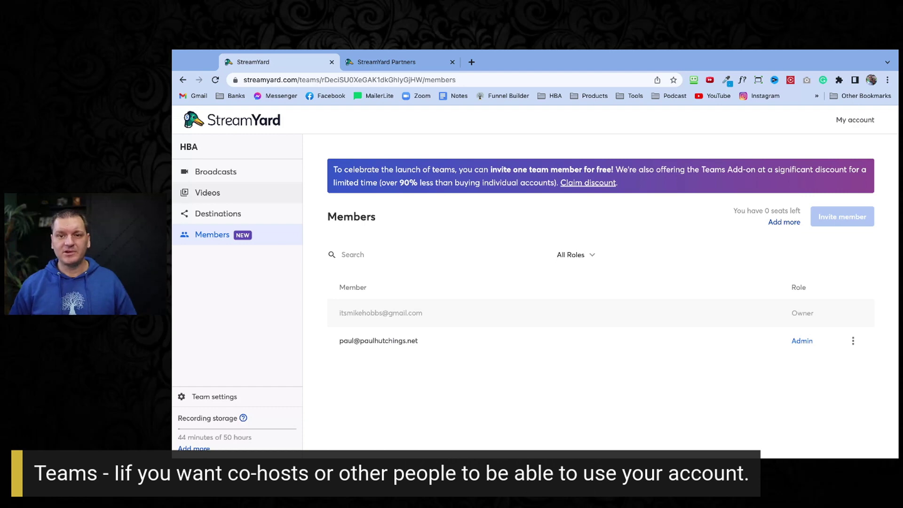
left_click(207, 192)
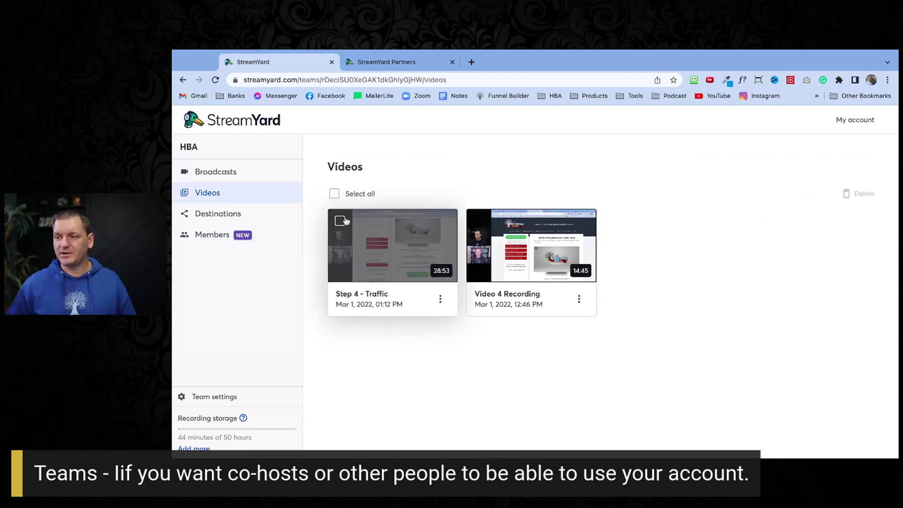
left_click(218, 172)
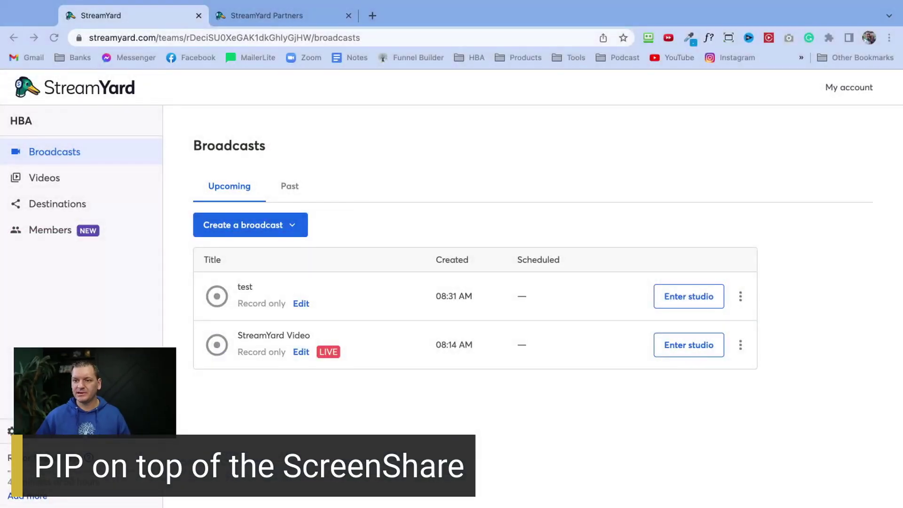
Switch to the StreamYard Partners page and skim the affiliate program's commission description
left_click(621, 111)
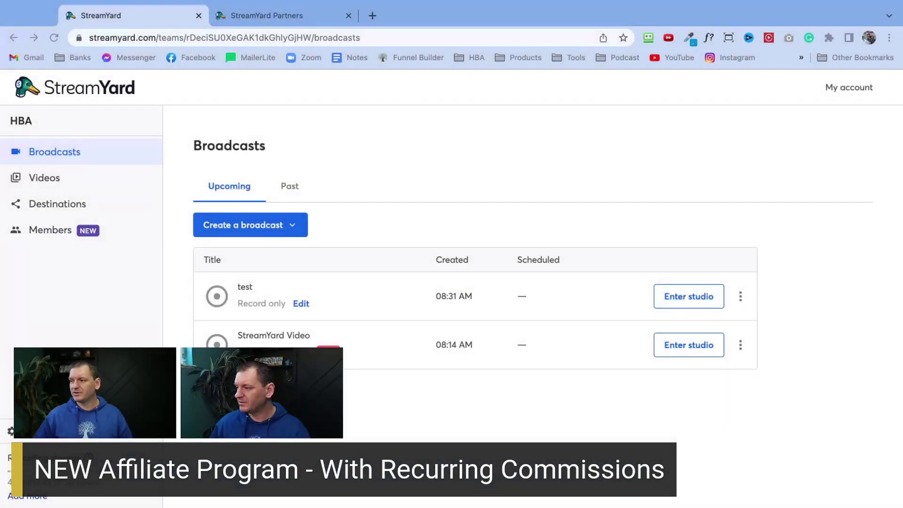
left_click(276, 17)
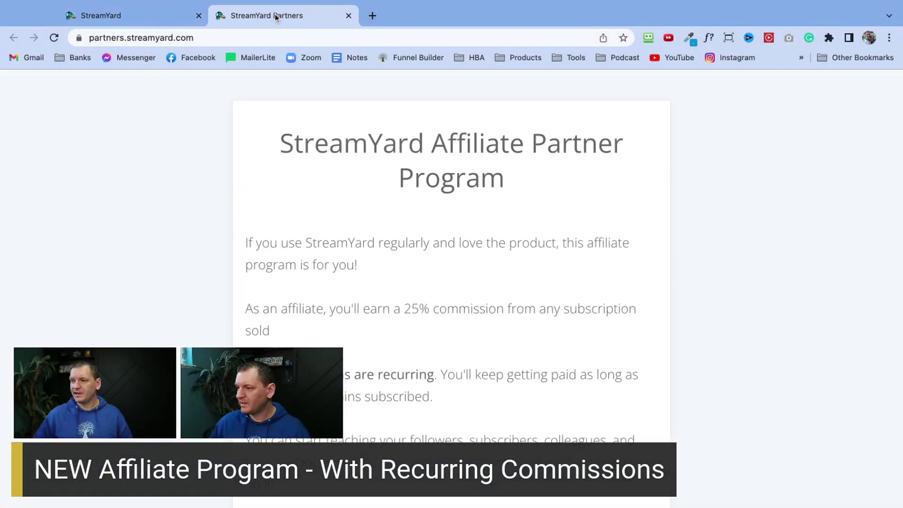
scroll(269, 196, "down", 4)
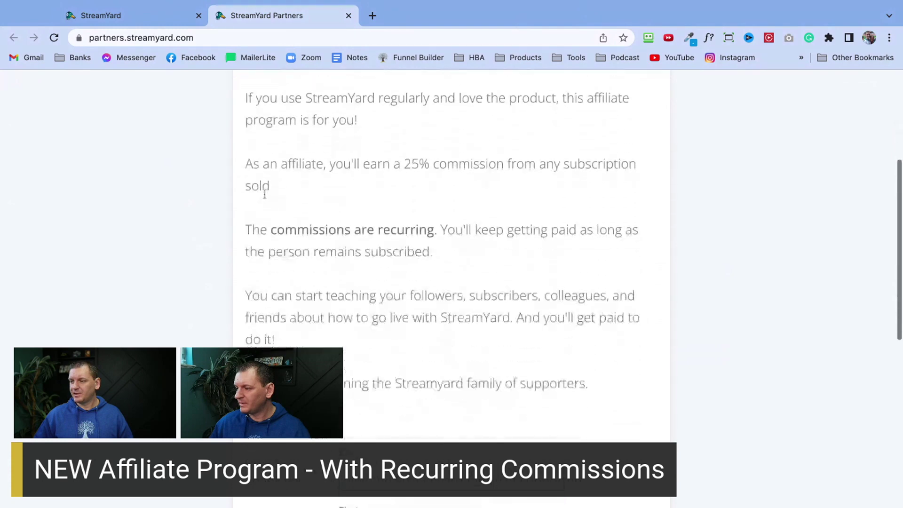
scroll(250, 199, "up", 3)
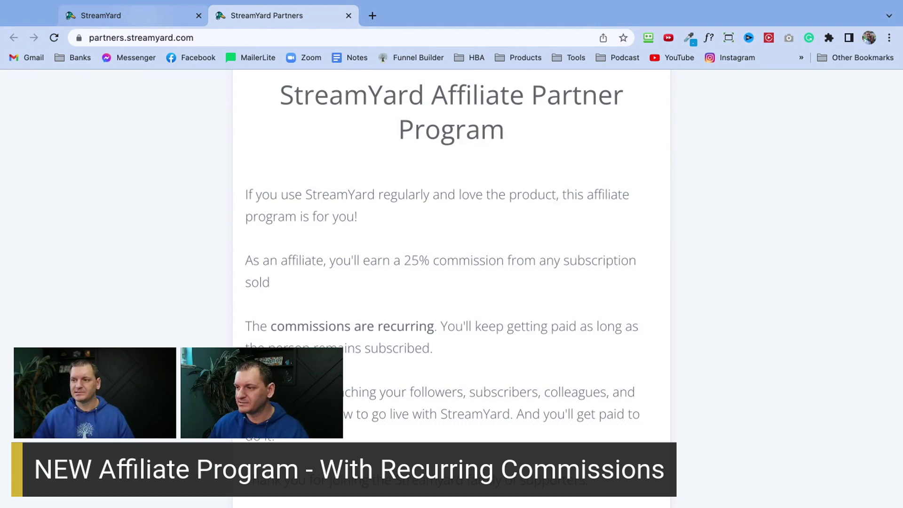
Return to the broadcasts page and look over the account options, including Referrals, without choosing one
key("ctrl+shift+Tab")
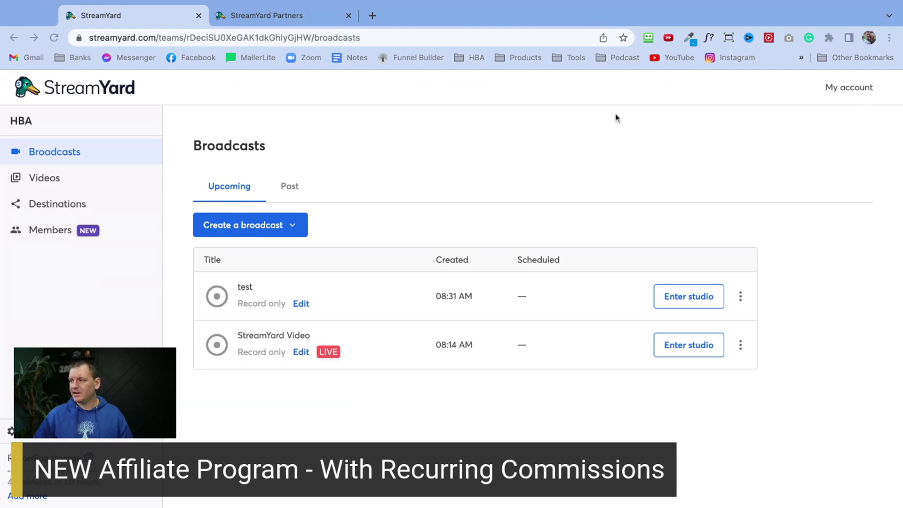
left_click(837, 92)
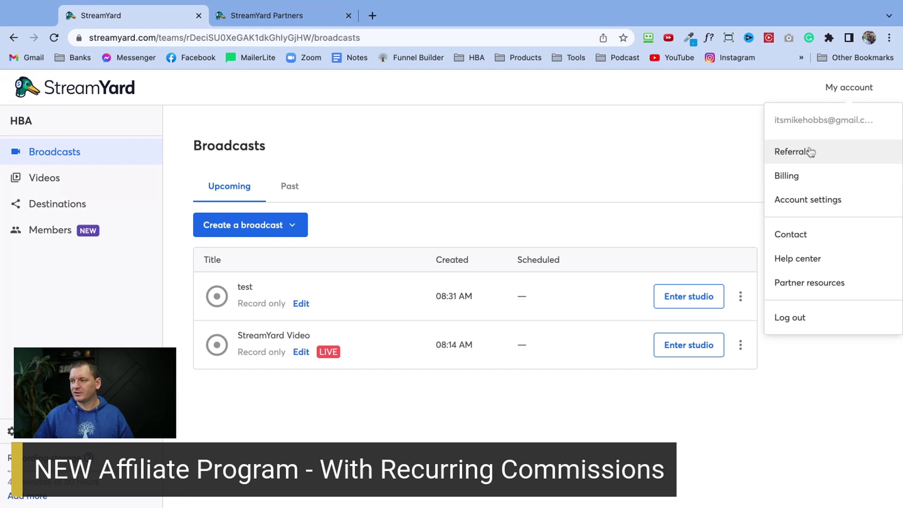
left_click(710, 149)
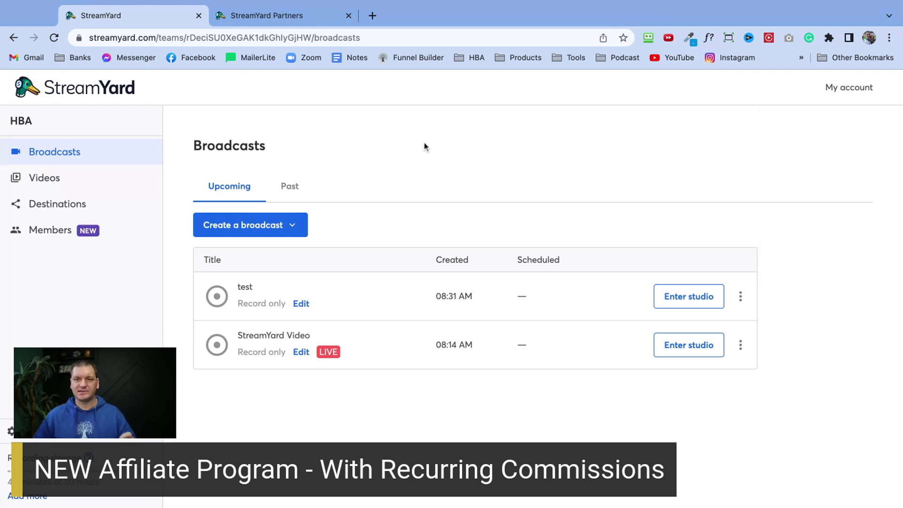
Reopen the StreamYard Partners page and highlight the text "25% commission from any subscription sold"
left_click(278, 15)
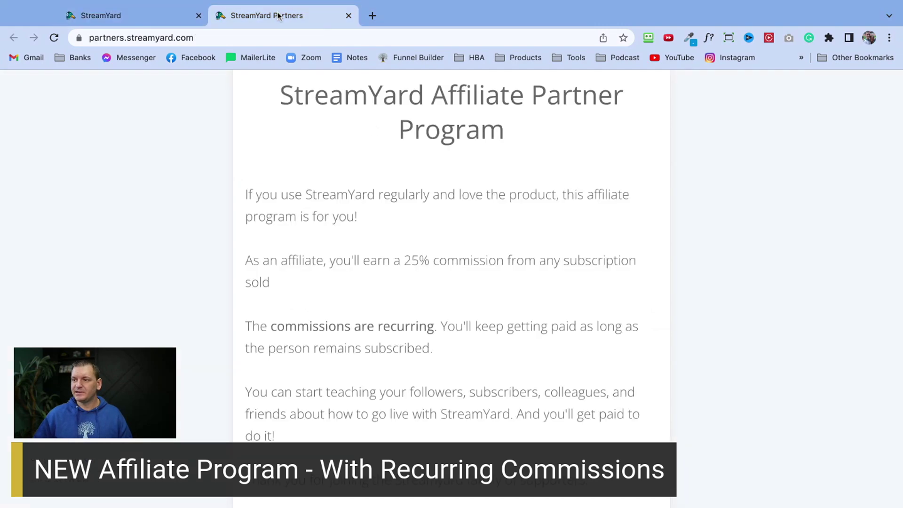
scroll(266, 239, "down", 1)
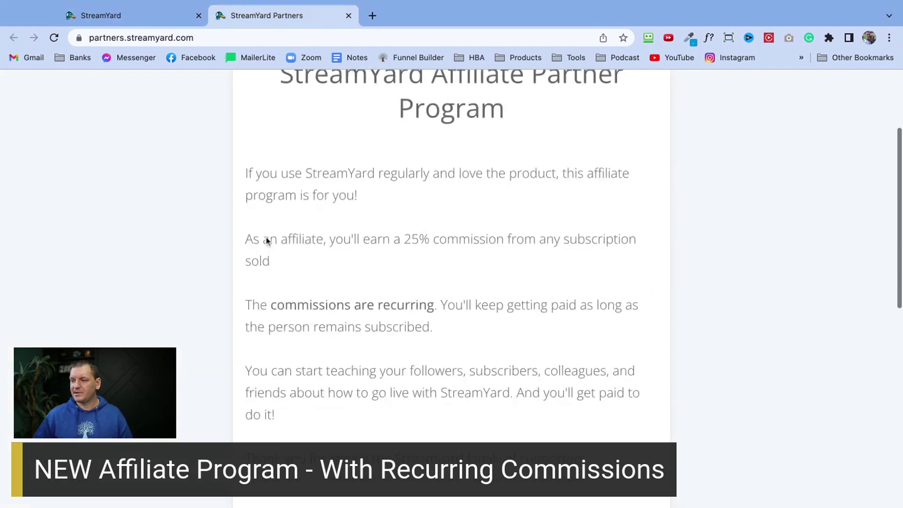
left_click_drag(470, 238, 270, 261)
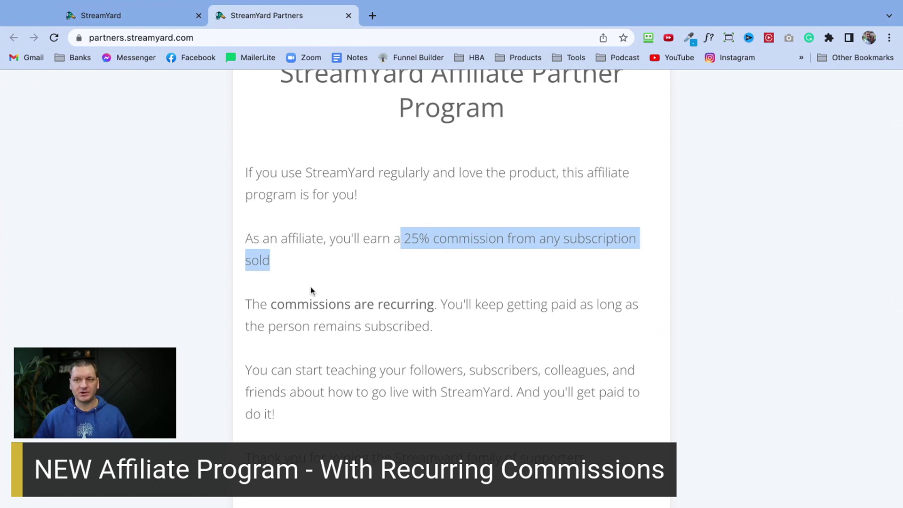
scroll(310, 290, "up", 1)
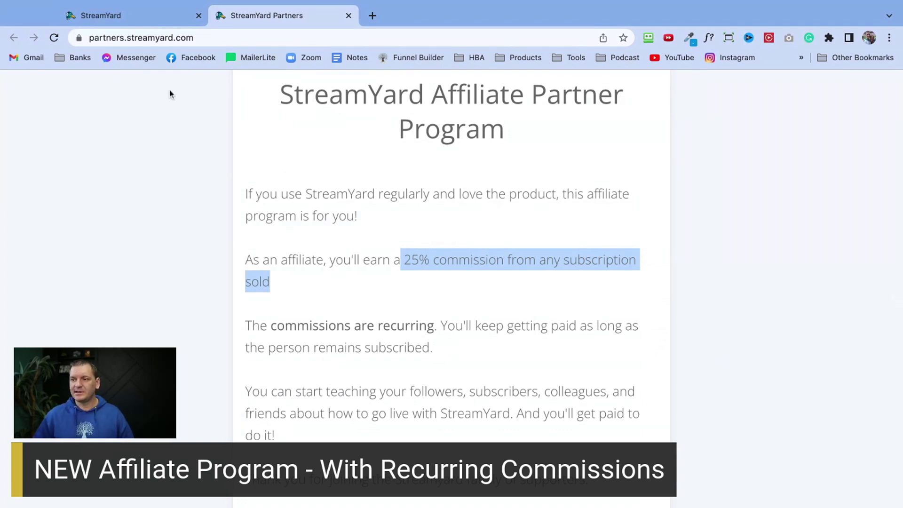
key("super+Tab")
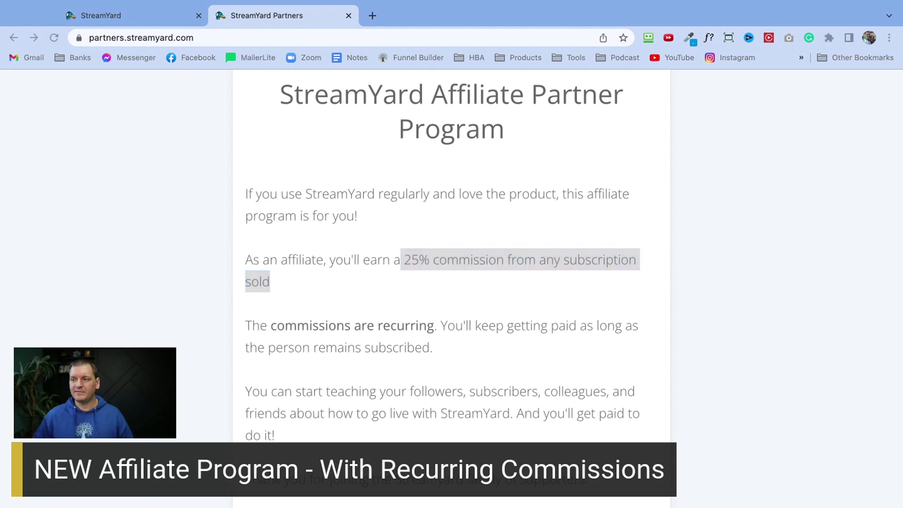